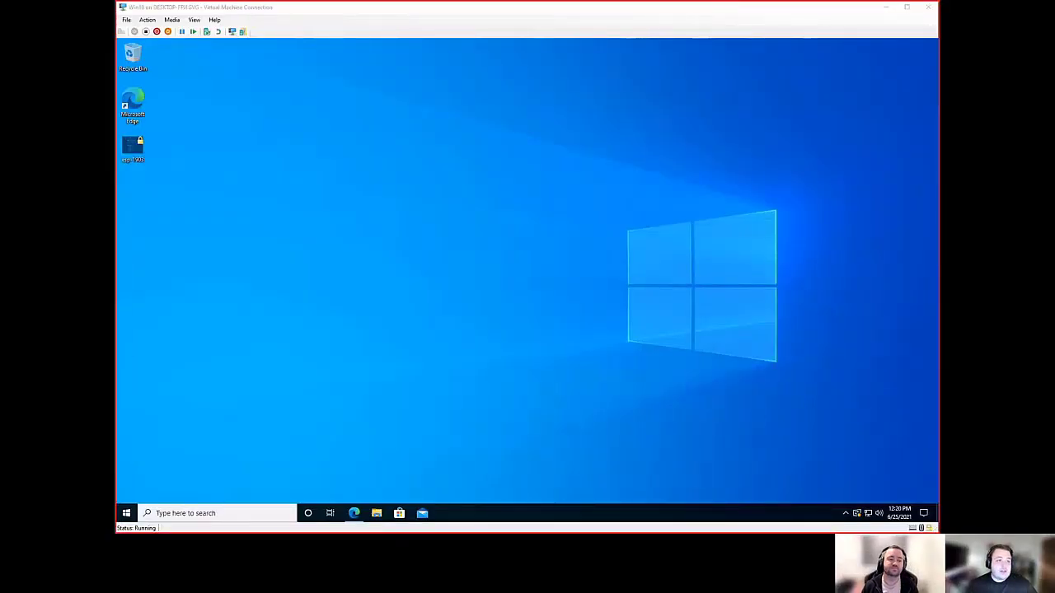
# - Open the esp-1903 image on the desktop to view the sample device setup screen
pyautogui.click(133, 172)
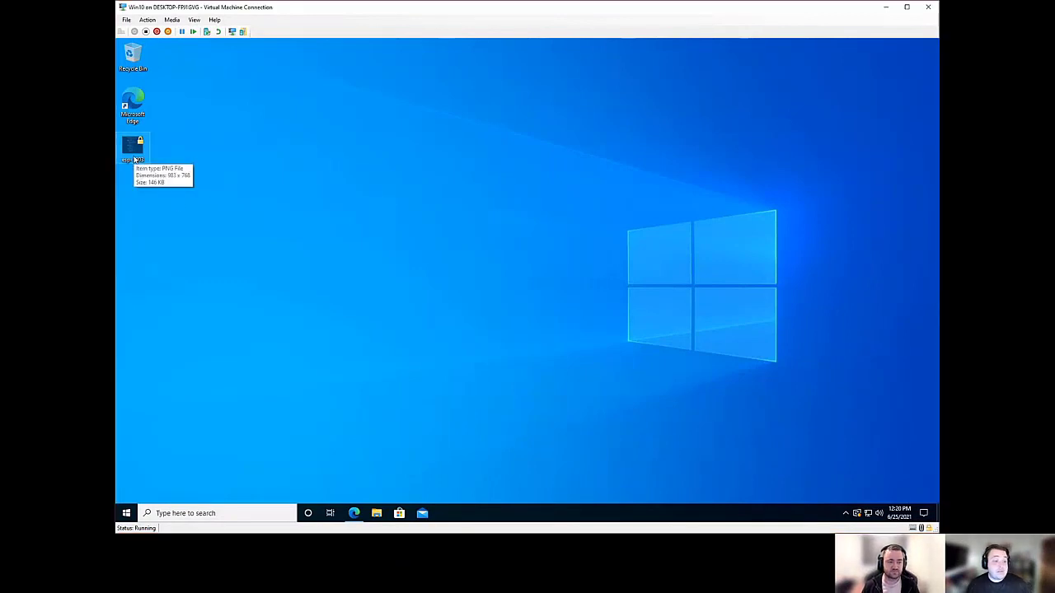
pyautogui.doubleClick(135, 156)
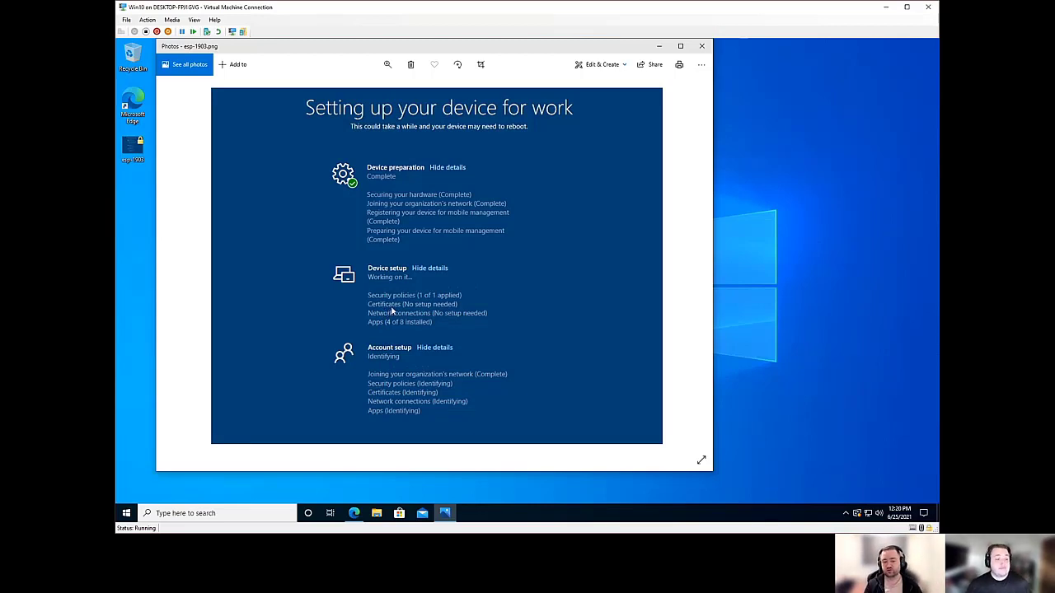
# - Switch to the Endpoint Manager admin center in Edge and open the Enrollment Status Page settings for Windows enrollment
pyautogui.click(353, 513)
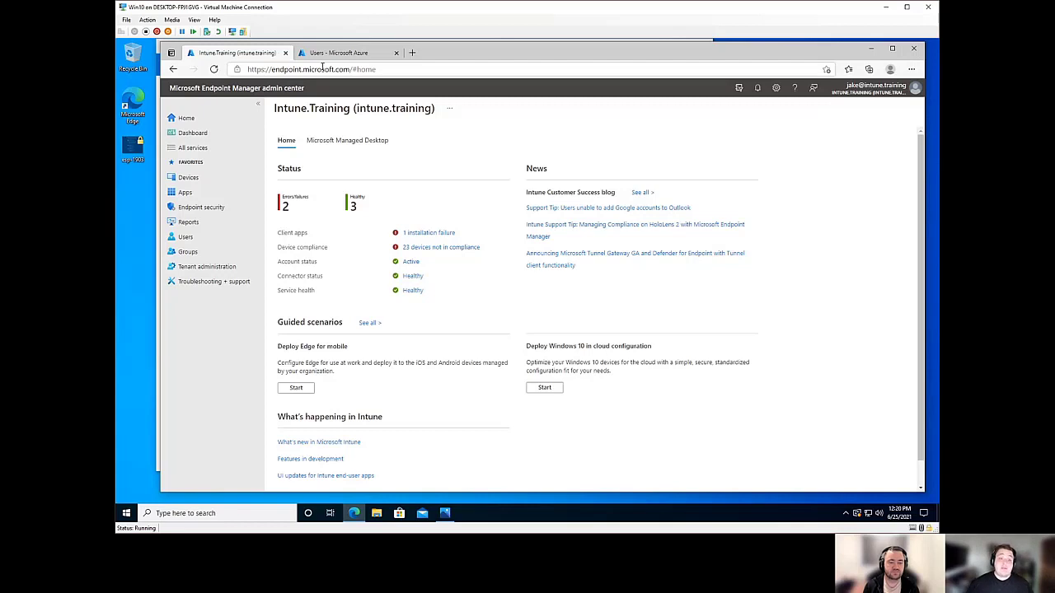
pyautogui.click(202, 178)
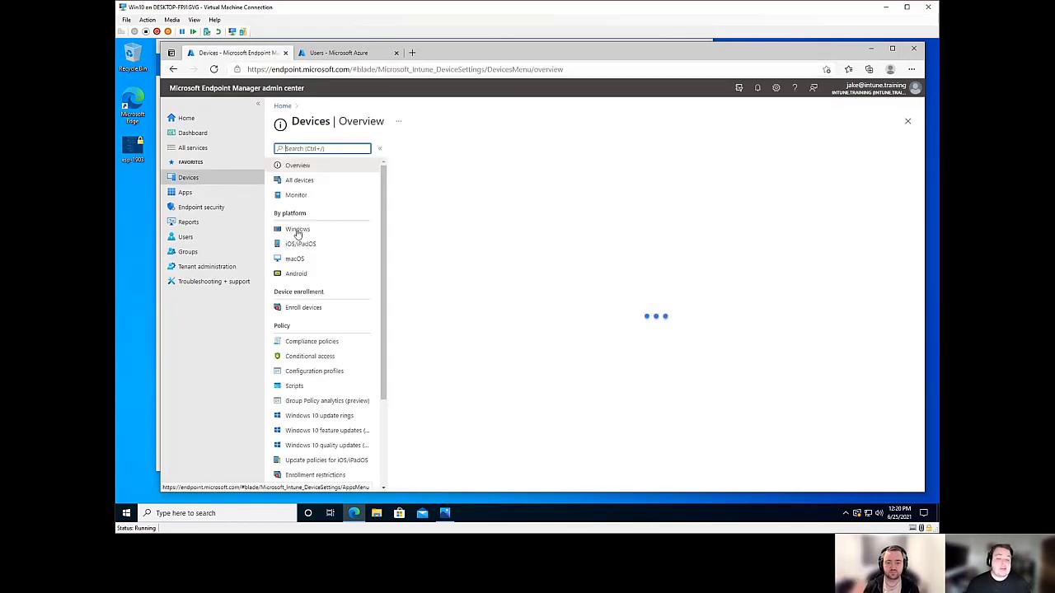
pyautogui.click(311, 231)
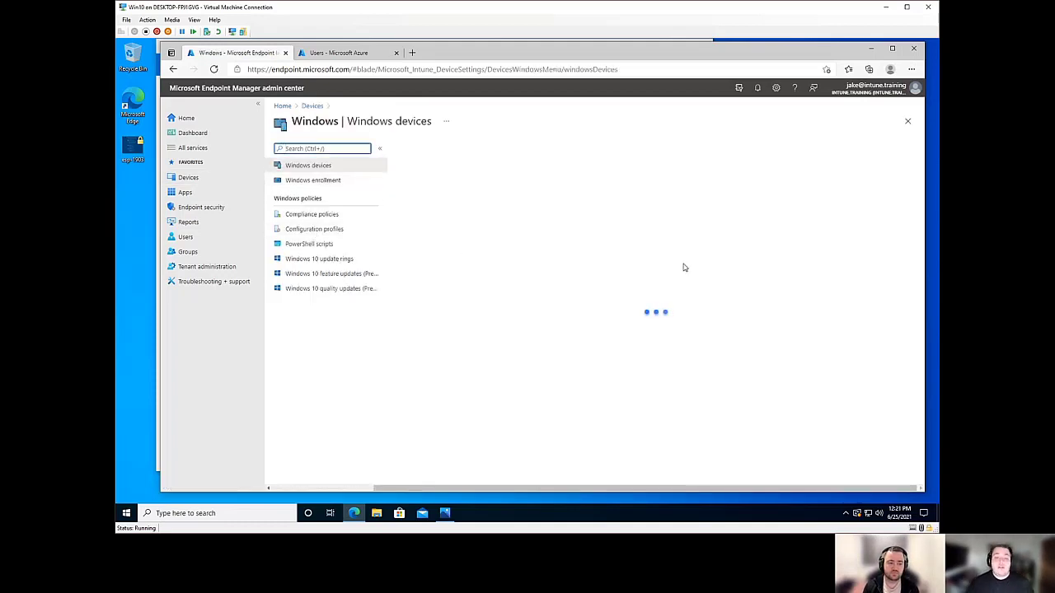
pyautogui.click(318, 181)
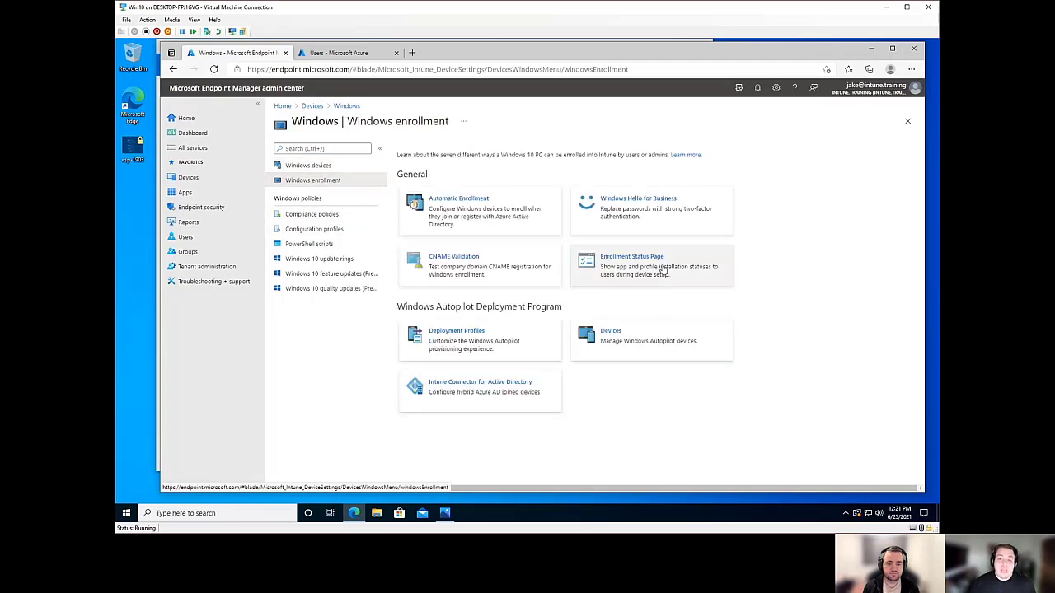
pyautogui.click(650, 272)
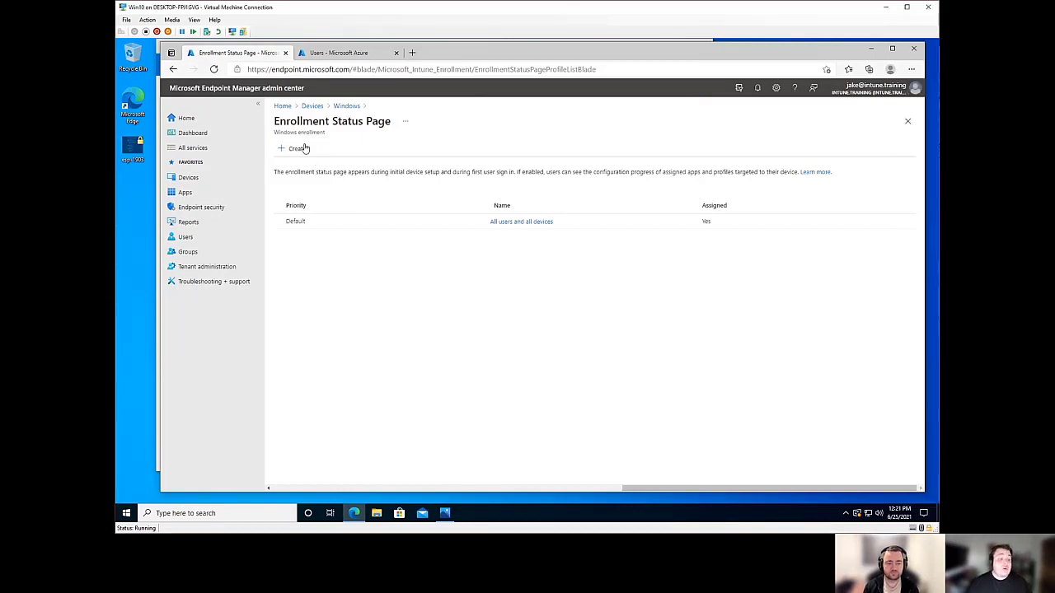
# - Start a new enrollment status page profile named Win10EspPage and proceed to its settings
pyautogui.click(300, 148)
pyautogui.click(443, 174)
pyautogui.write('Win')
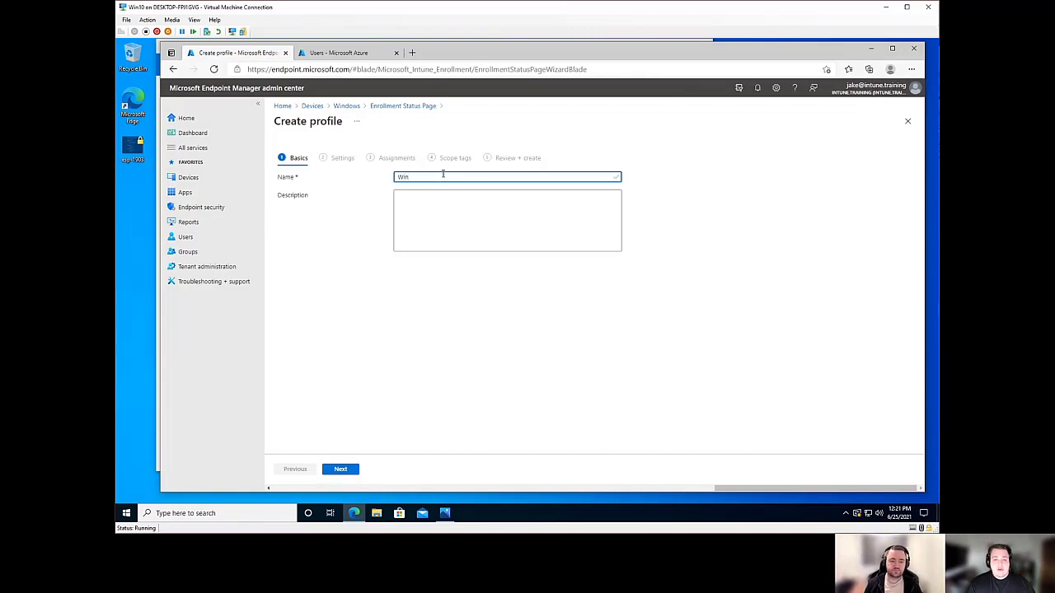
pyautogui.write('10-')
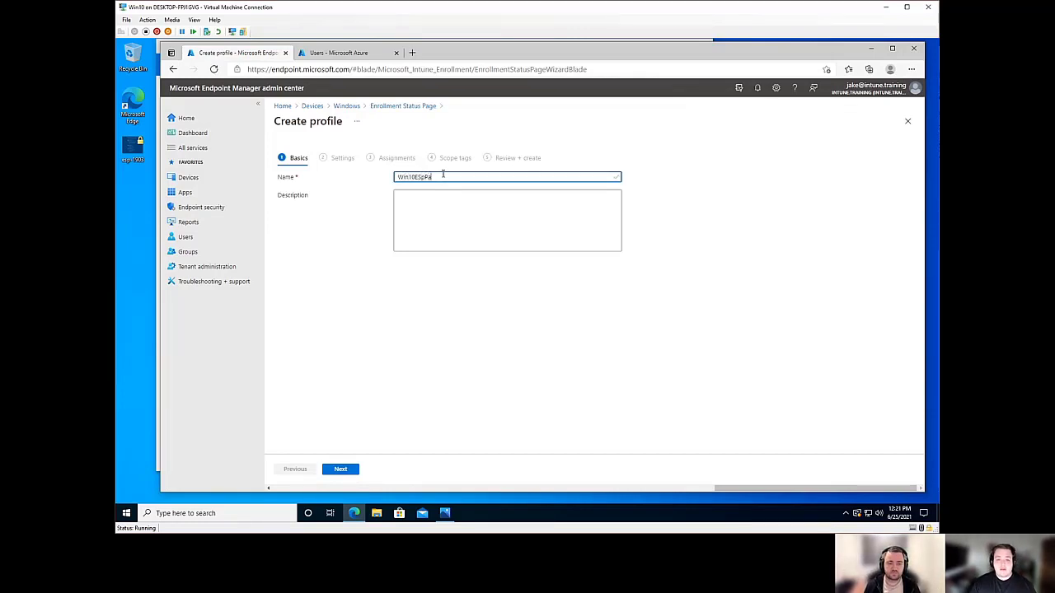
pyautogui.click(342, 470)
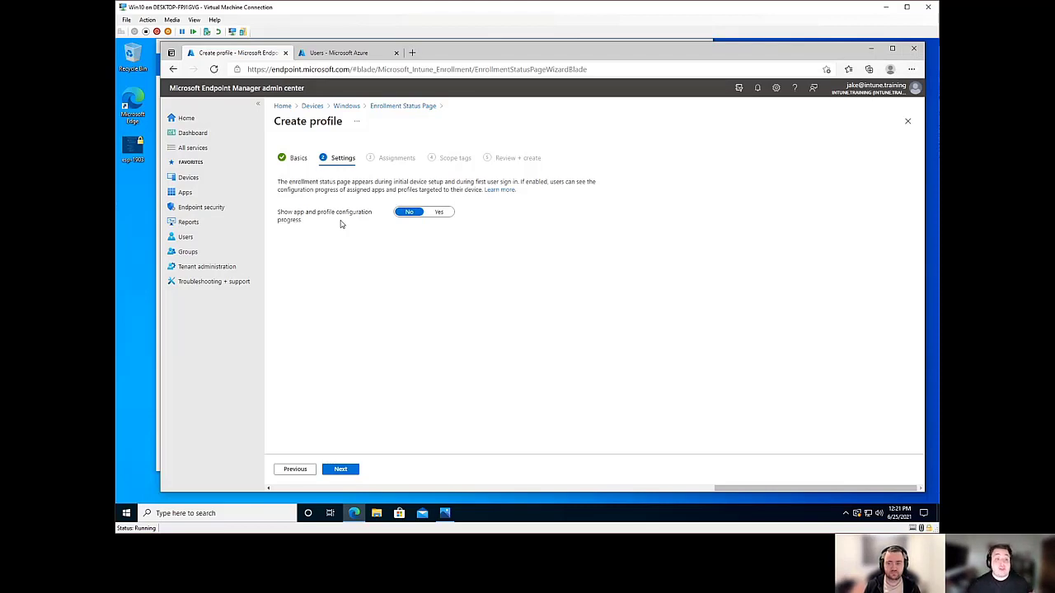
# - Look at the esp-1903 sample image again and return to the profile settings
pyautogui.click(122, 149)
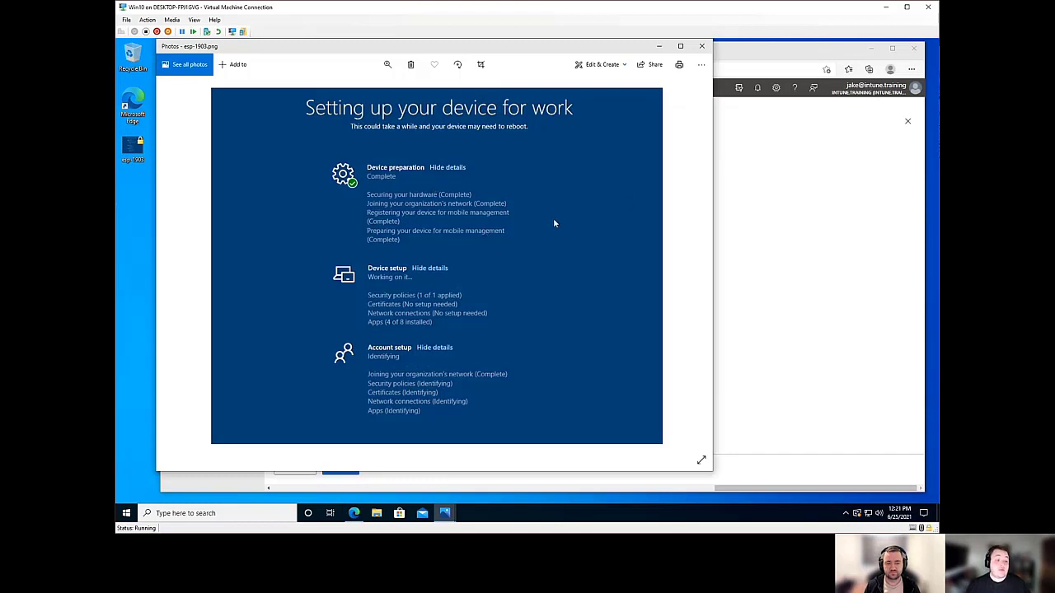
pyautogui.click(702, 46)
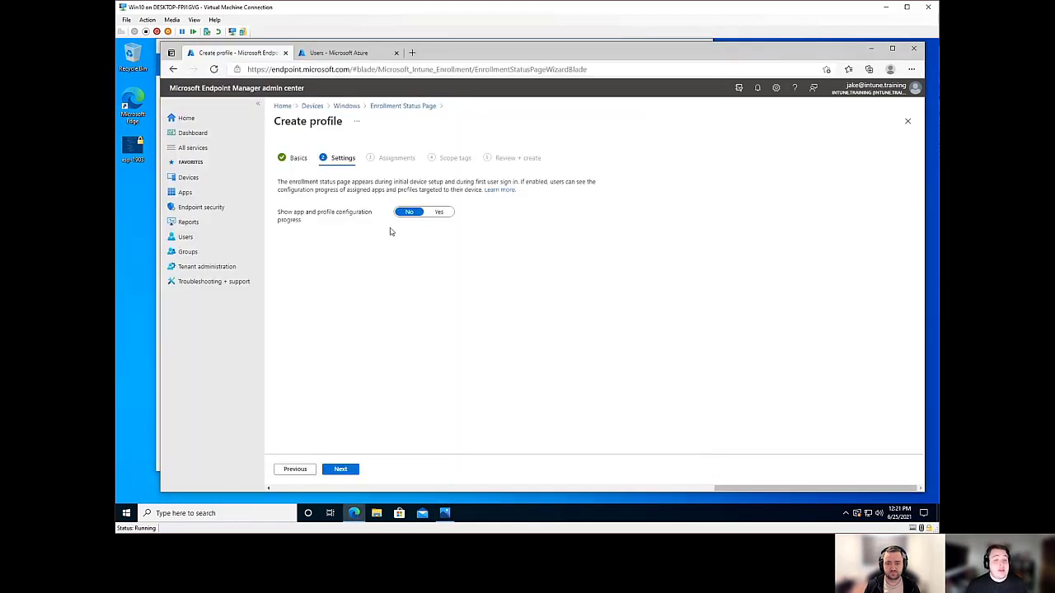
# - Enable showing app and profile configuration progress and set the installation error time limit to 90 minutes
pyautogui.click(441, 212)
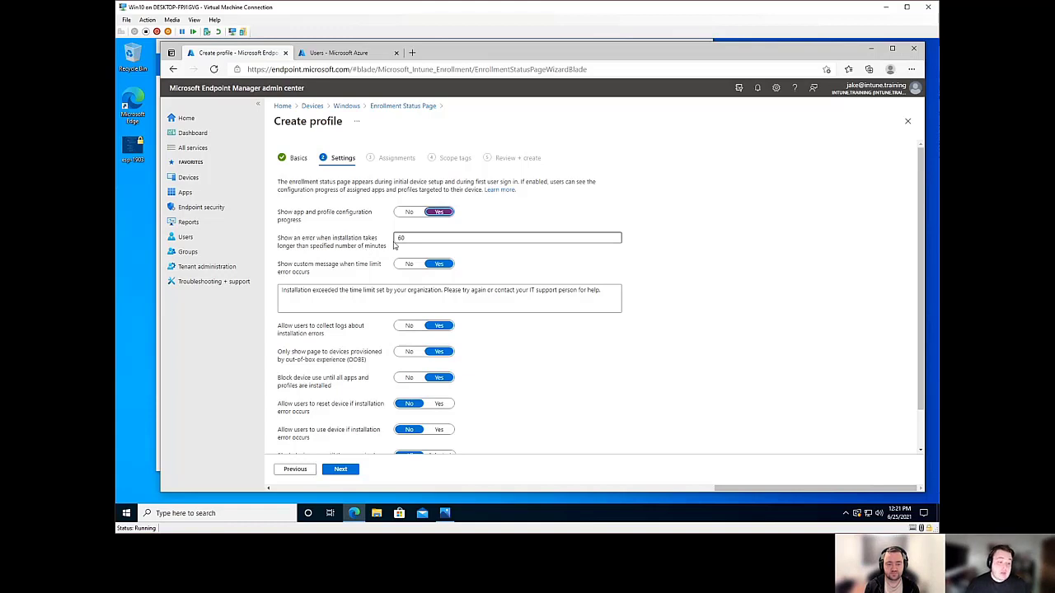
pyautogui.doubleClick(412, 237)
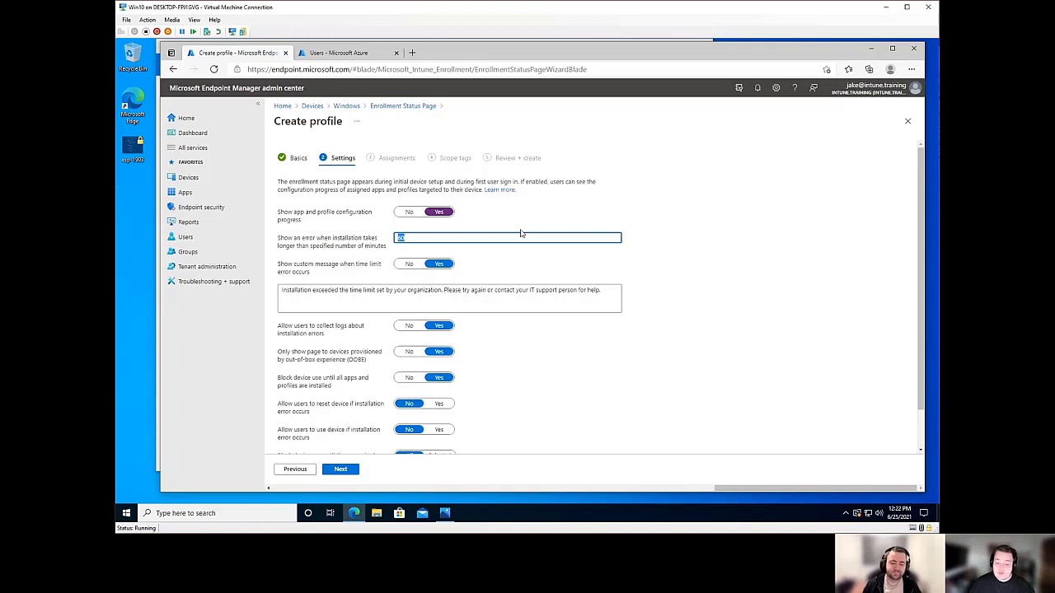
pyautogui.write('90')
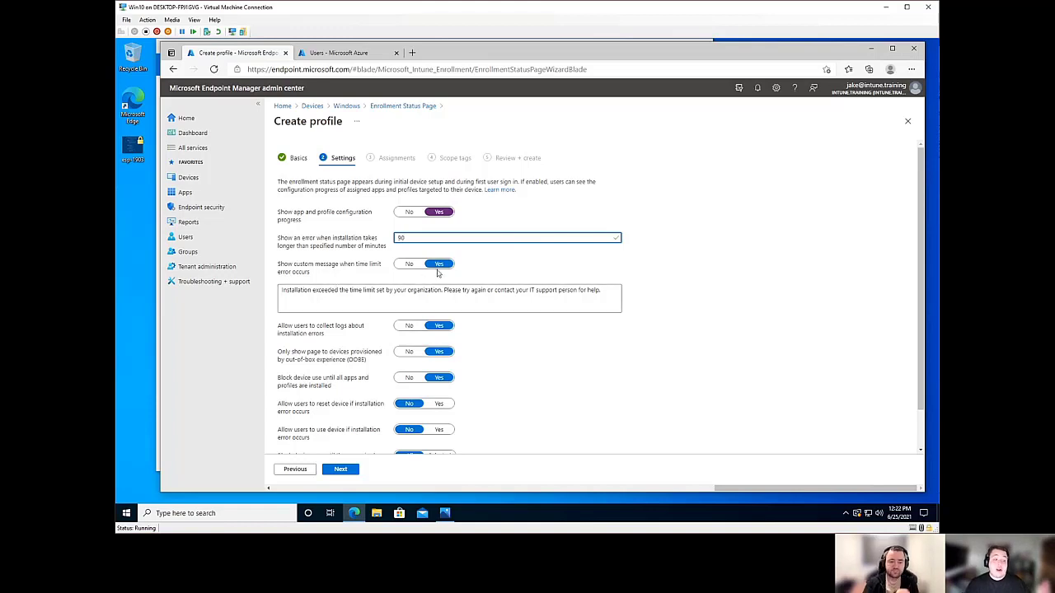
pyautogui.click(441, 290)
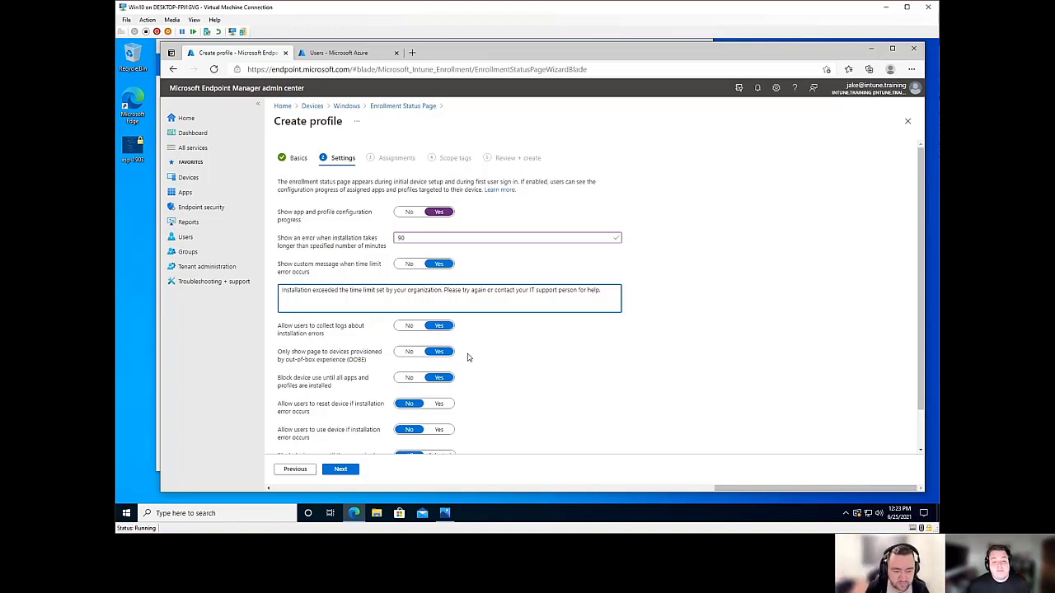
# - Switch blocking device use until all apps and profiles are installed off and back on, and allow users to reset the device on installation errors
pyautogui.scroll(-1, 468, 357)
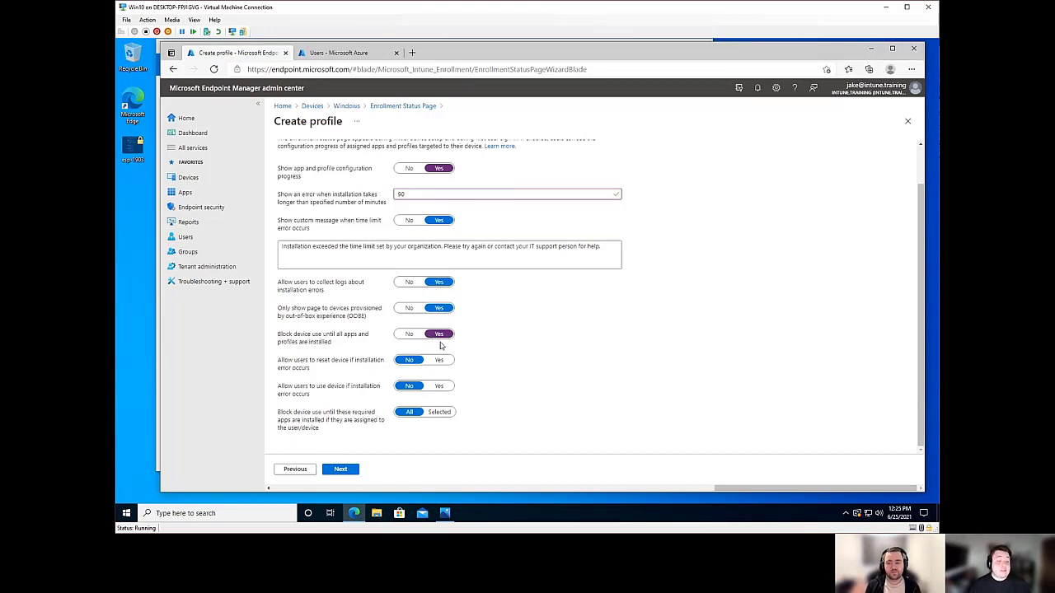
pyautogui.click(408, 334)
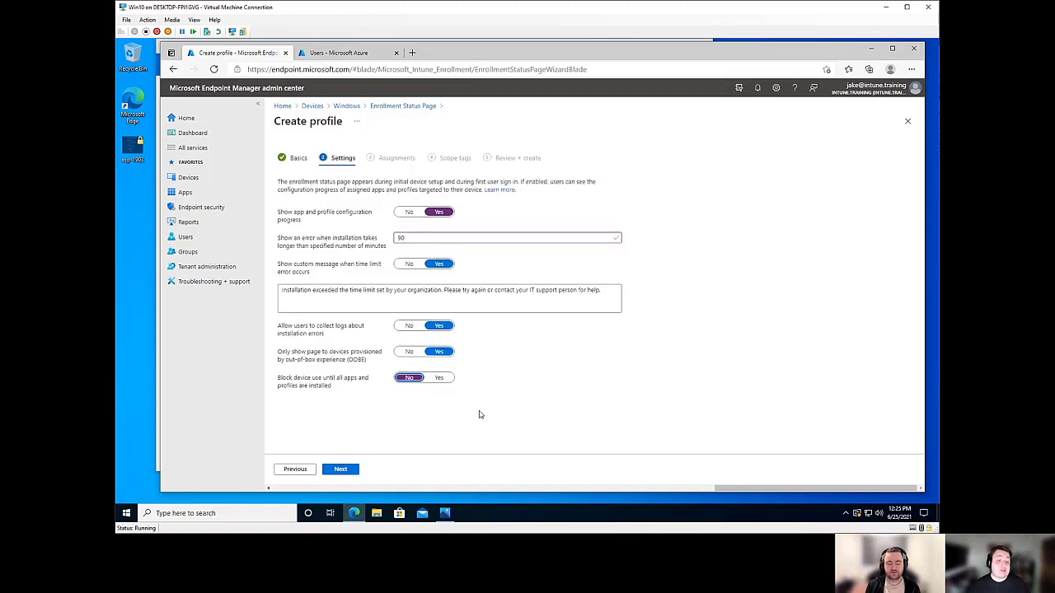
pyautogui.click(429, 382)
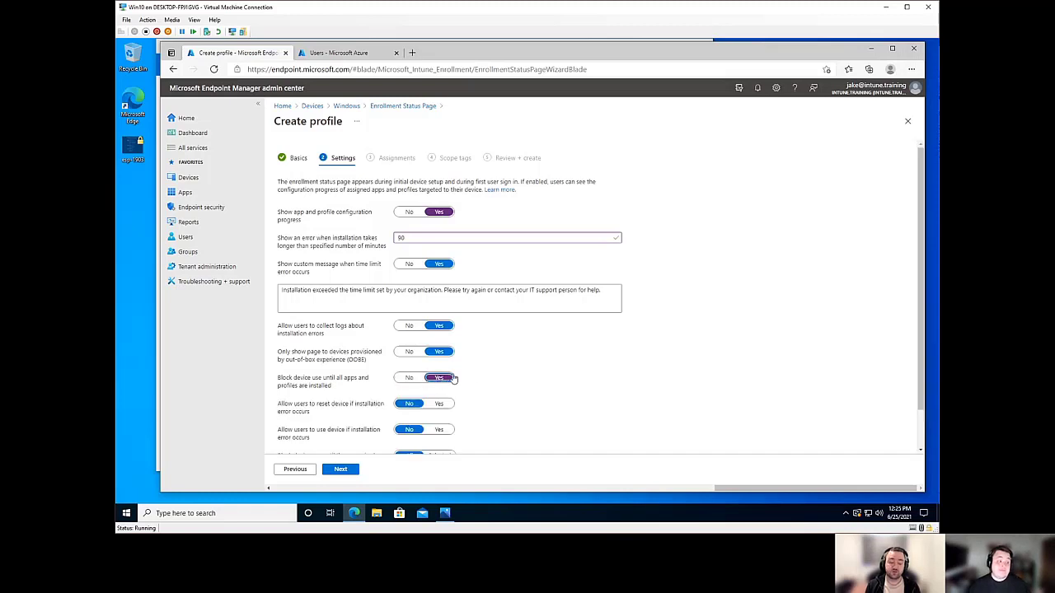
pyautogui.scroll(-1, 579, 330)
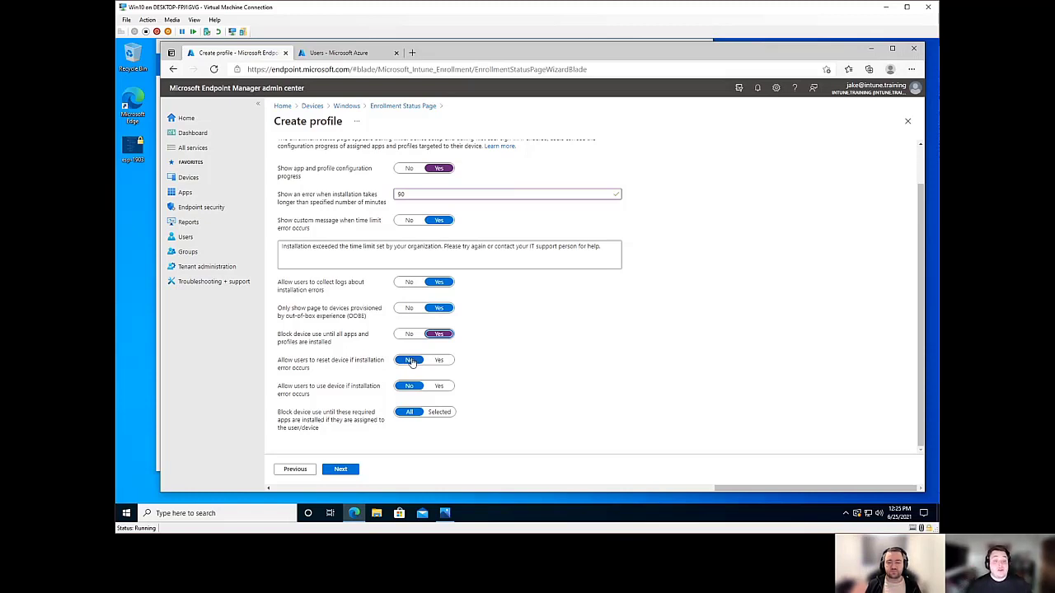
pyautogui.click(445, 360)
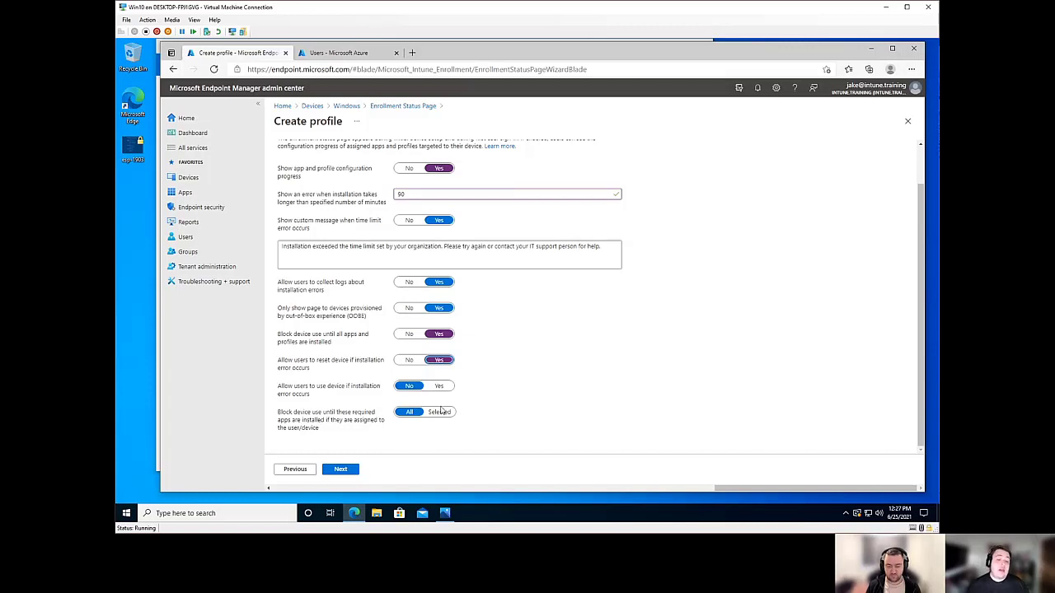
# - Limit the blocking required apps to a selection containing GlobalProtect and Microsoft Monitoring Agent
pyautogui.click(443, 413)
pyautogui.scroll(-1, 465, 402)
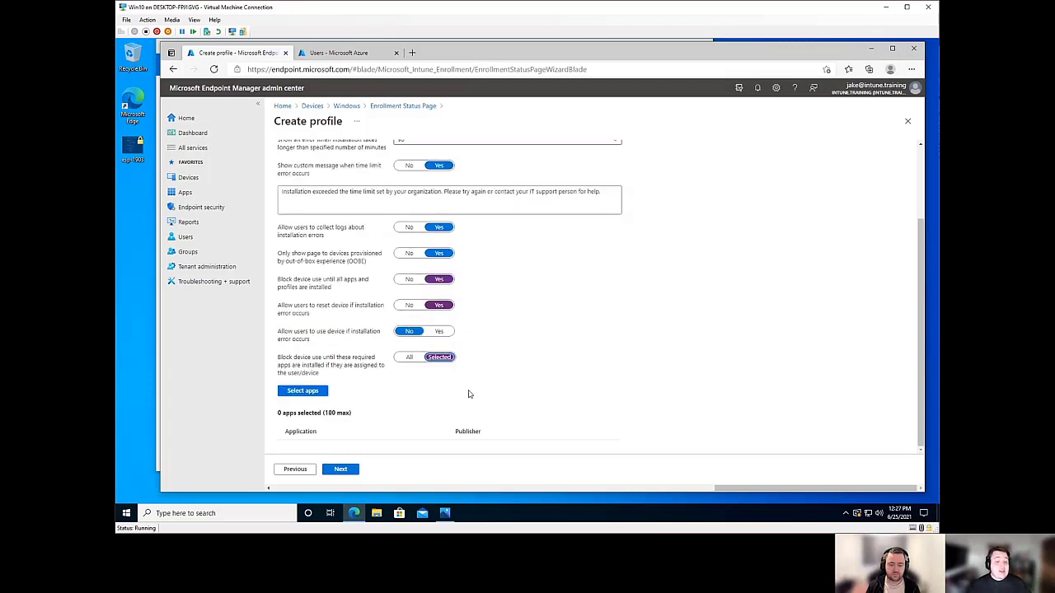
pyautogui.click(316, 393)
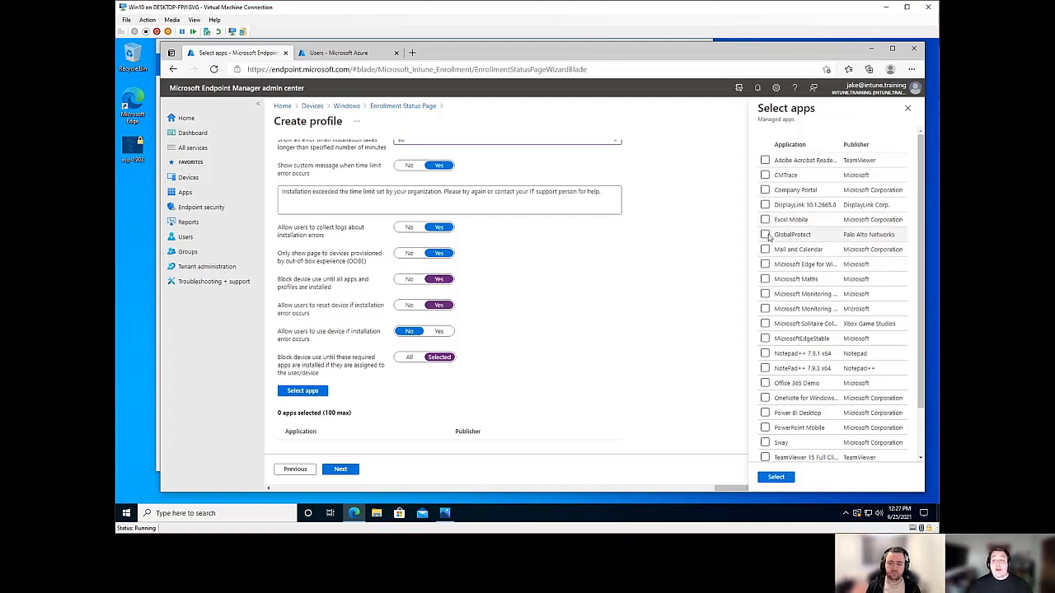
pyautogui.click(765, 235)
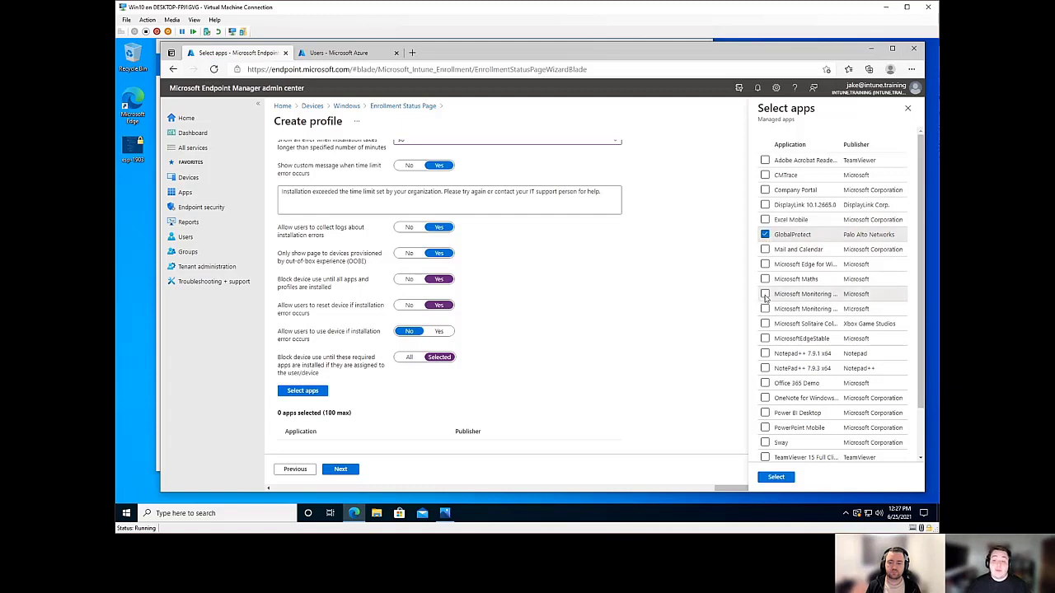
pyautogui.click(765, 295)
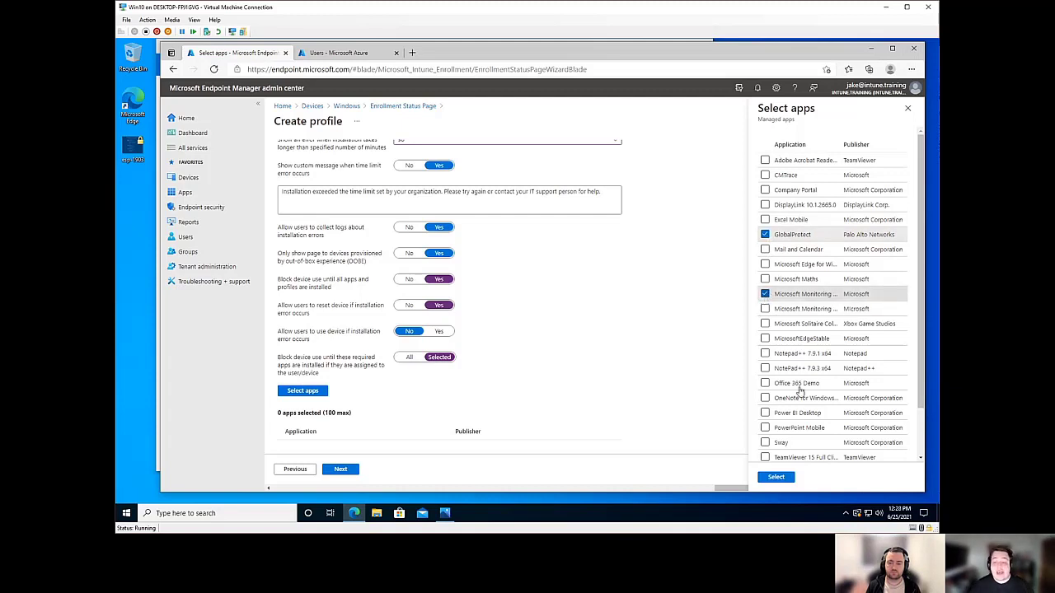
pyautogui.click(776, 478)
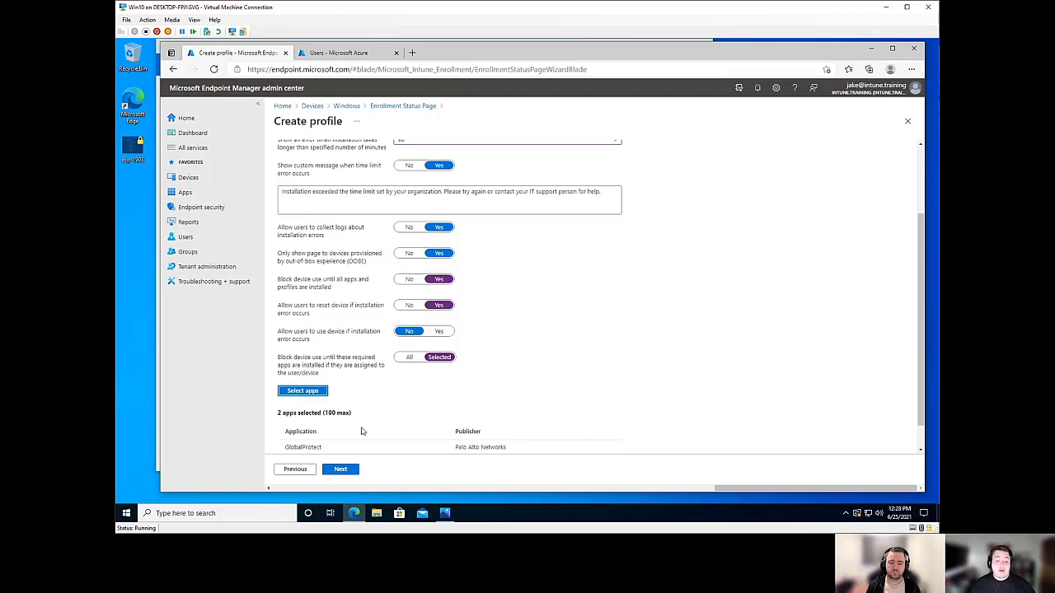
pyautogui.scroll(-1, 426, 452)
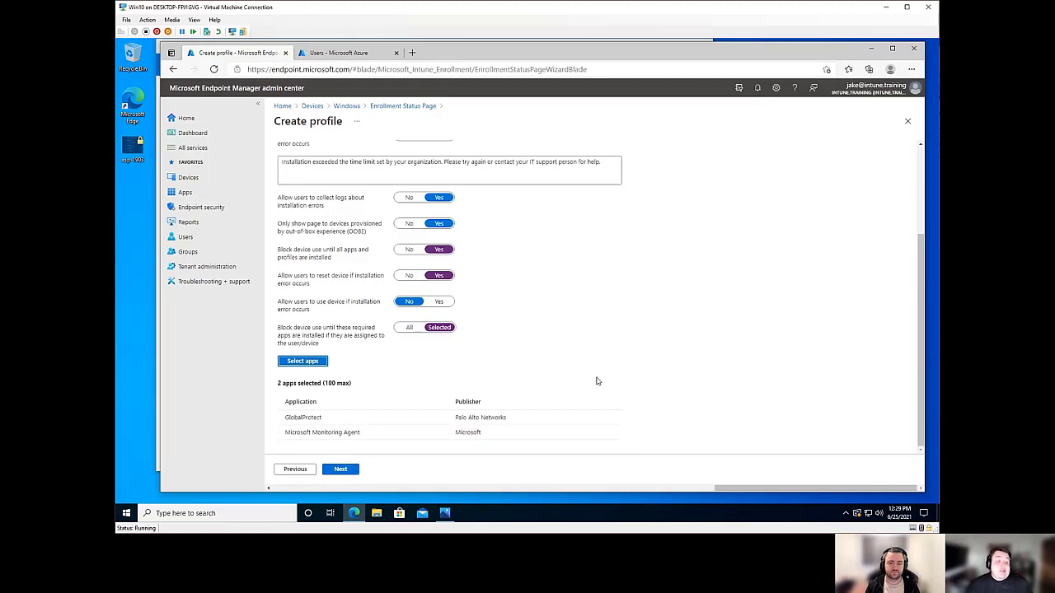
# - Create the profile with no assigned groups and the Default scope tag
pyautogui.click(341, 469)
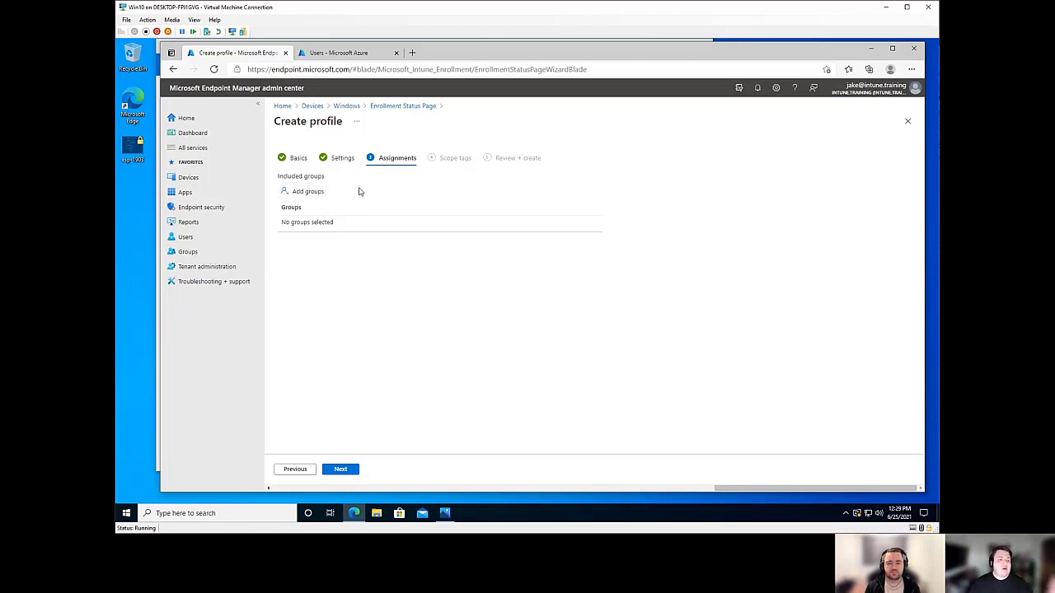
pyautogui.click(351, 475)
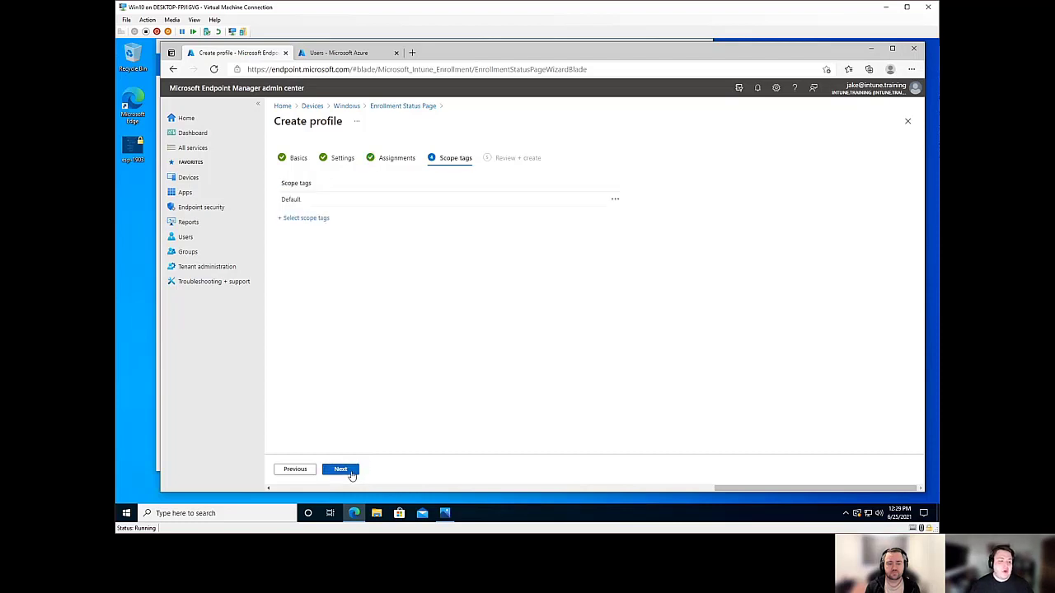
pyautogui.click(351, 473)
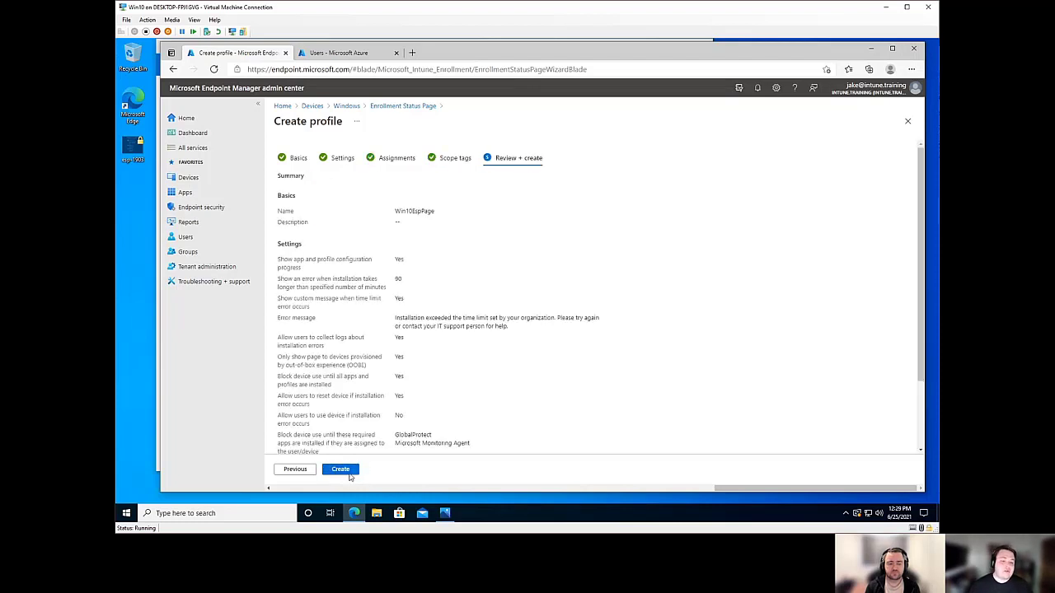
pyautogui.click(342, 469)
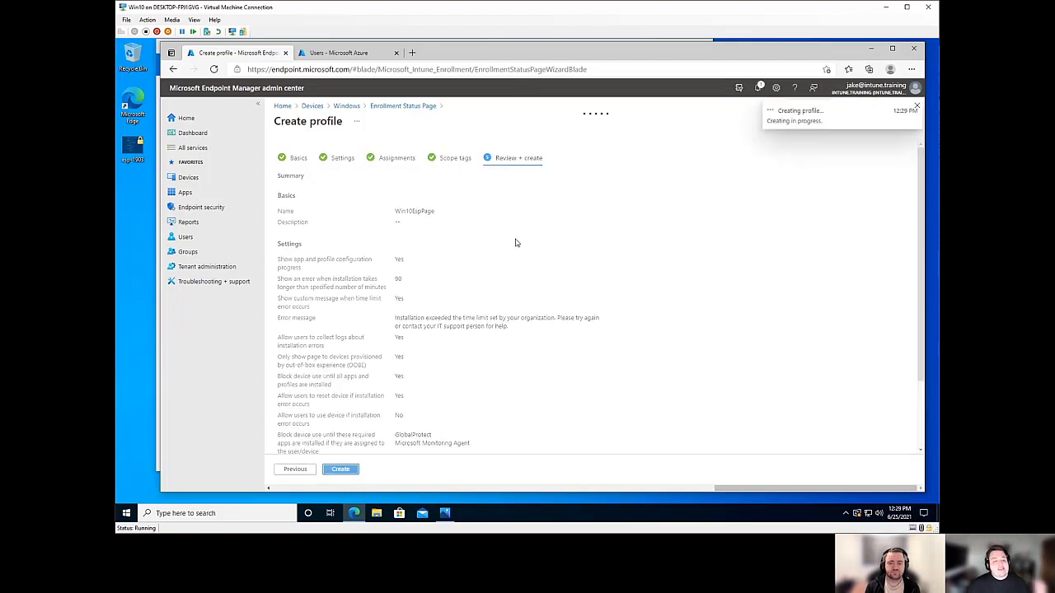